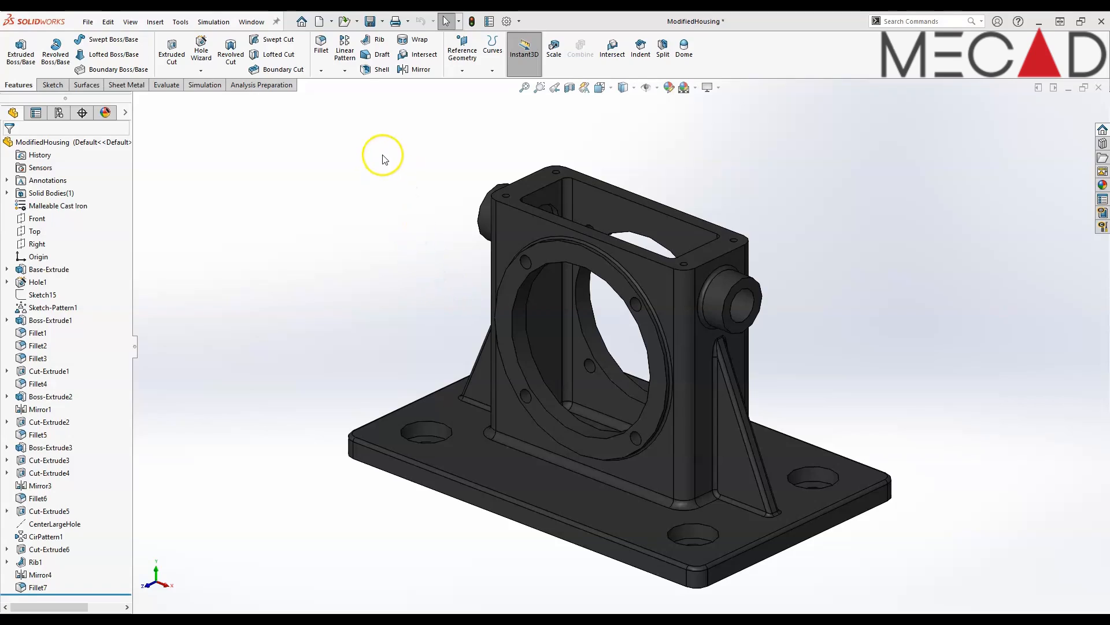
- Review the part's custom properties for Designer, Customer, Finish, Material and Weight in its file properties
left_click(490, 22)
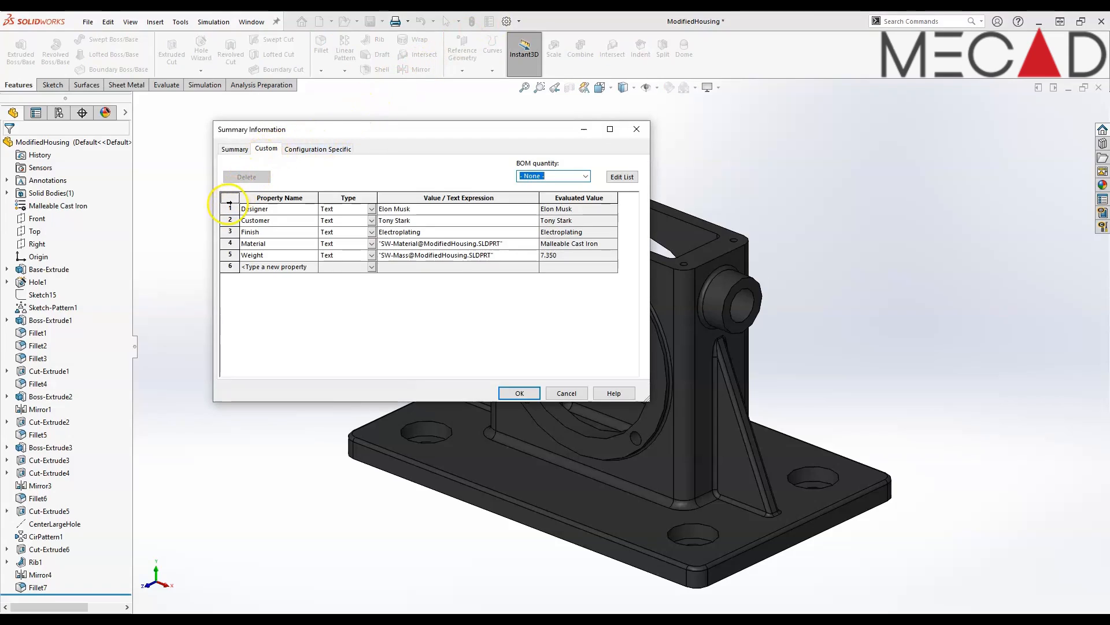
left_click(229, 209)
left_click(230, 220)
left_click(229, 232)
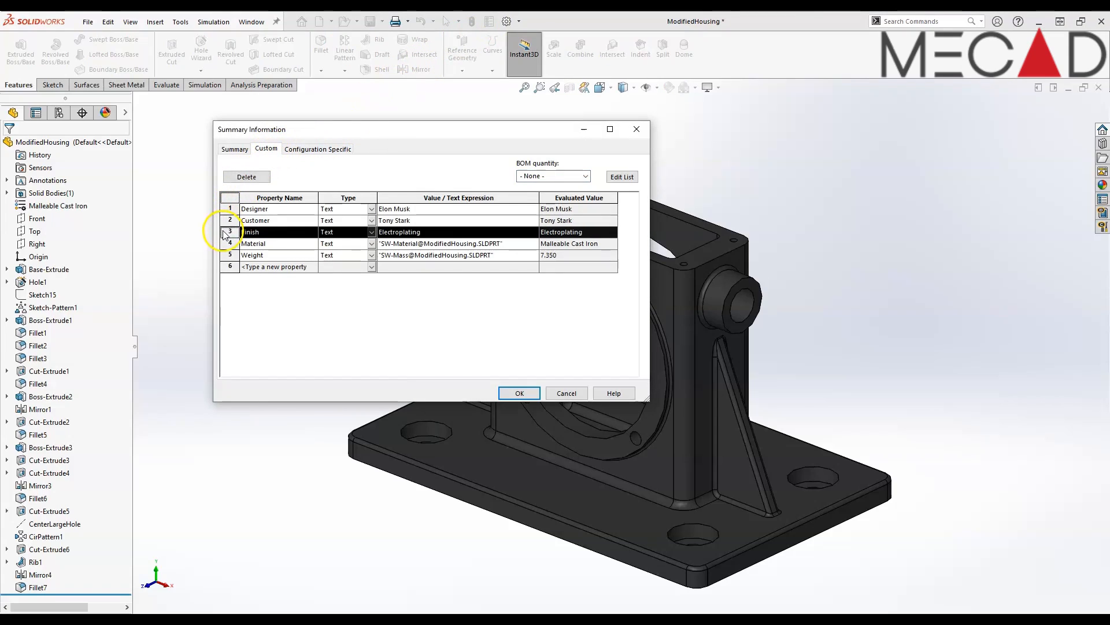
left_click(230, 243)
left_click(229, 255)
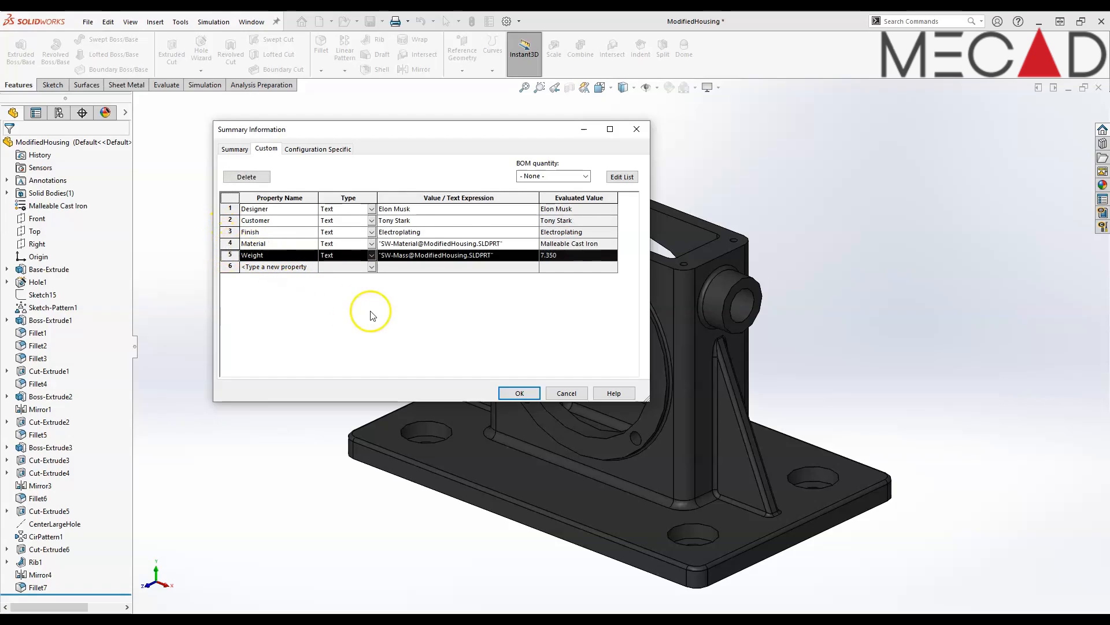
left_click(520, 393)
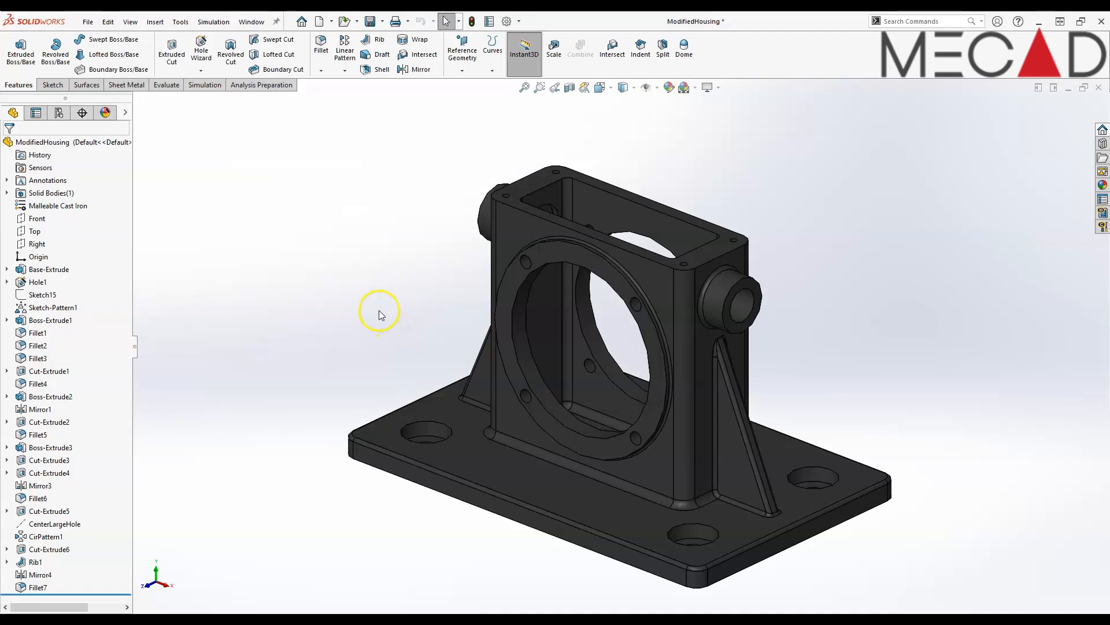
- Switch to the ModifiedHousing drawing and start editing the sheet format that holds the title block
key("ctrl+Tab")
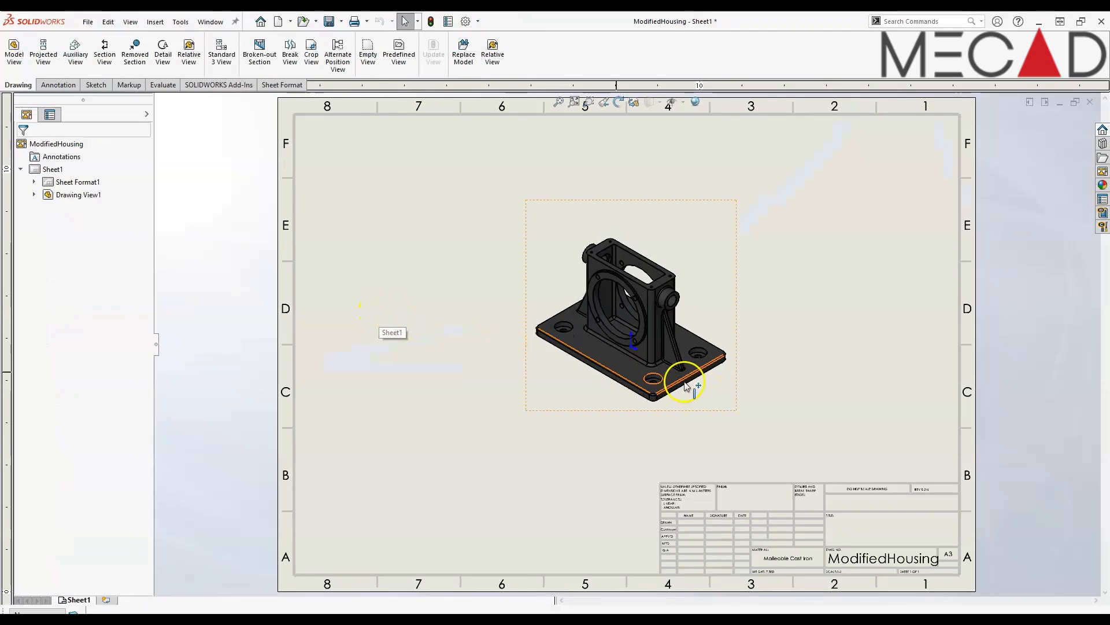
scroll(830, 540, "down", 5)
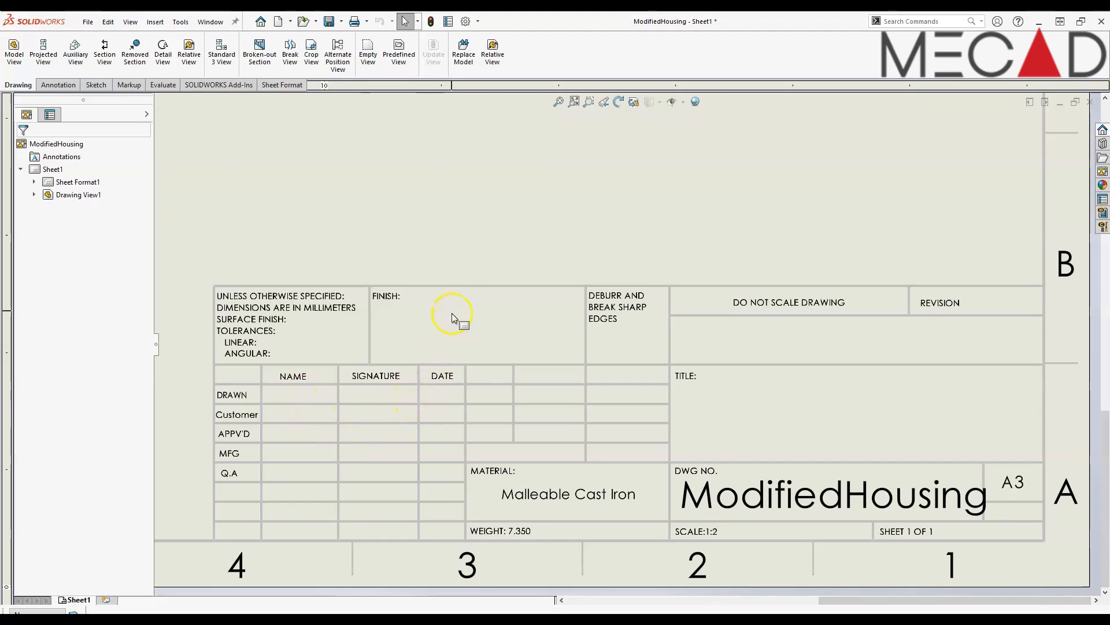
left_click(404, 192)
right_click(404, 192)
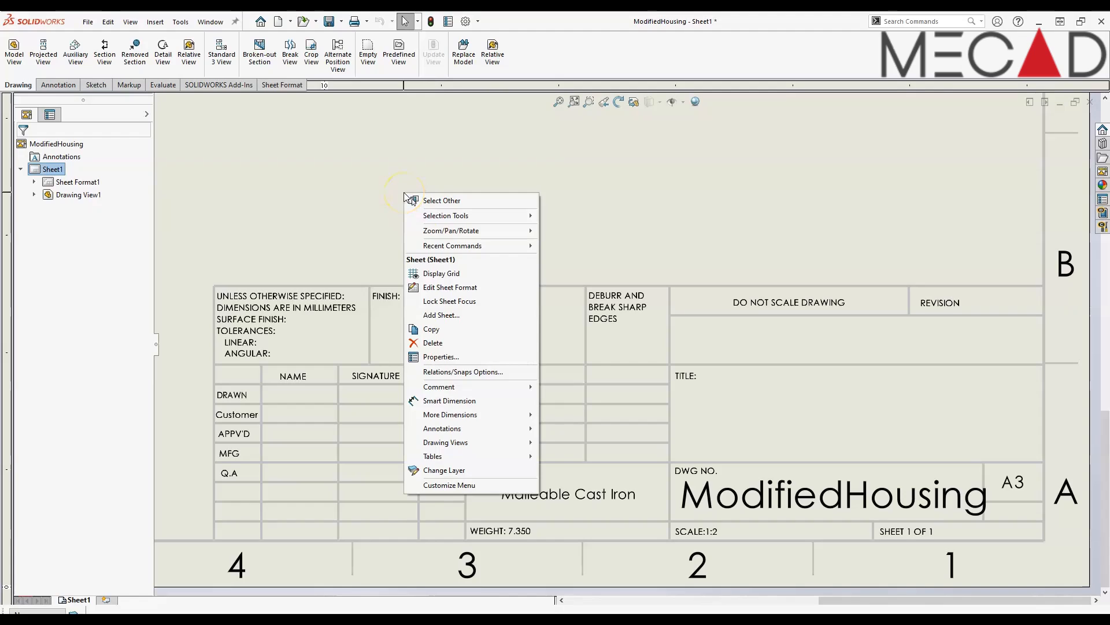
left_click(474, 287)
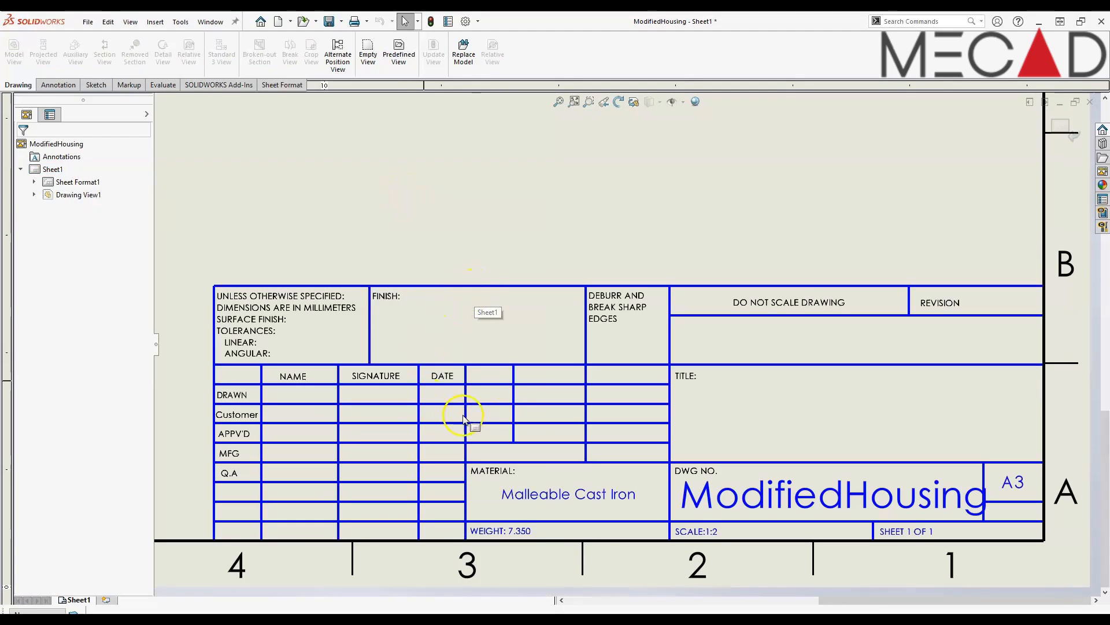
- Inspect the APPV'D label note and the empty note in the DRAWN row's Name cell
scroll(382, 454, "down", 2)
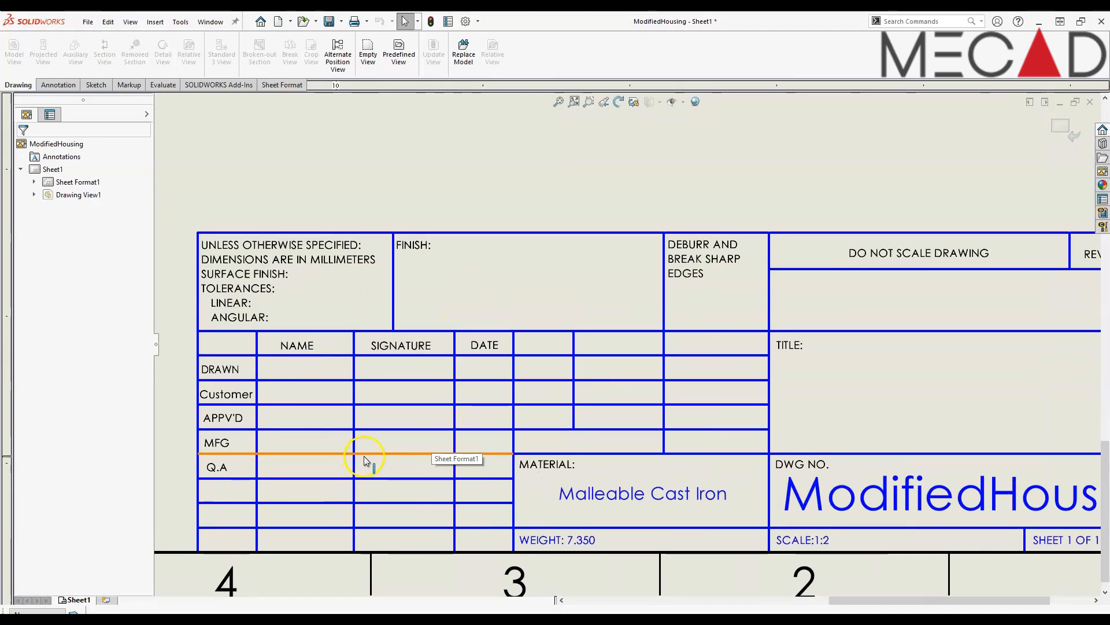
left_click(322, 452)
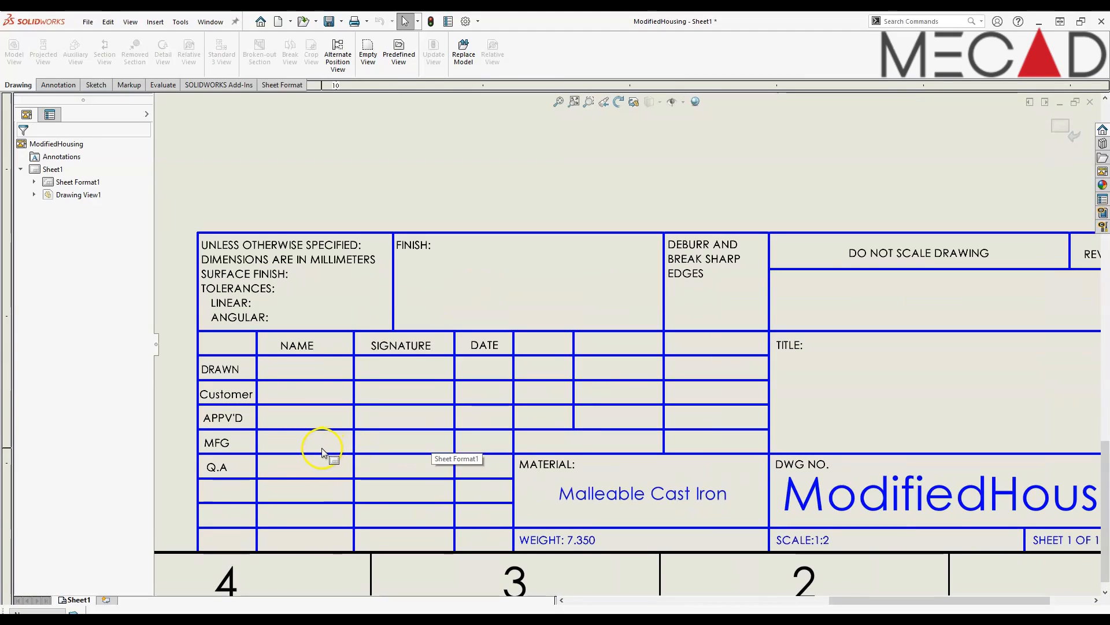
double_click(219, 419)
left_click_drag(246, 418, 181, 408)
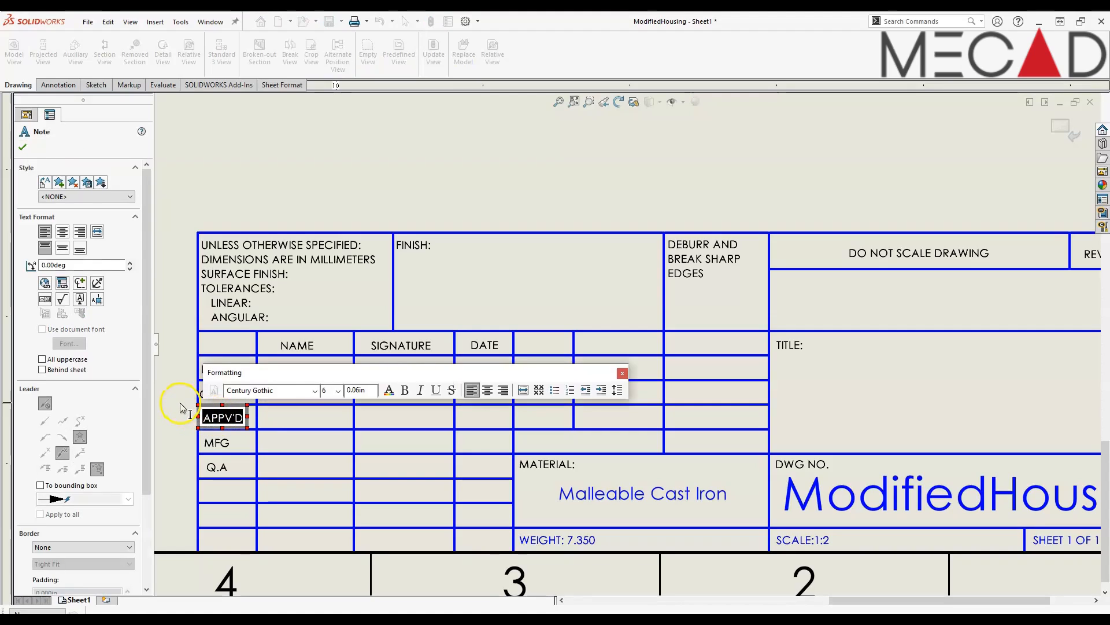
left_click(179, 403)
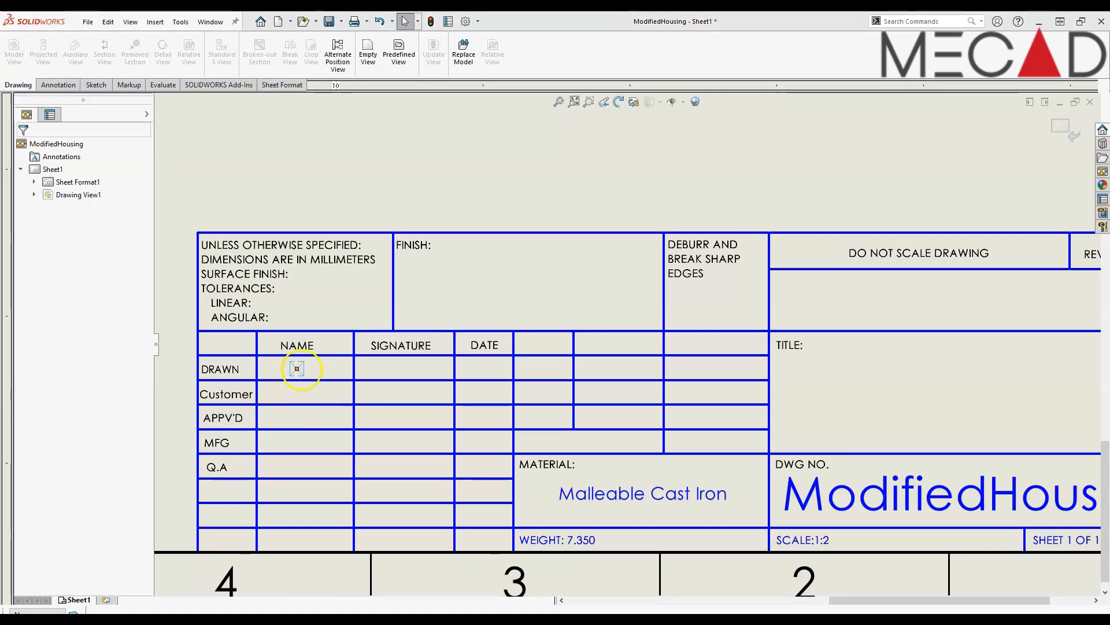
left_click(297, 368)
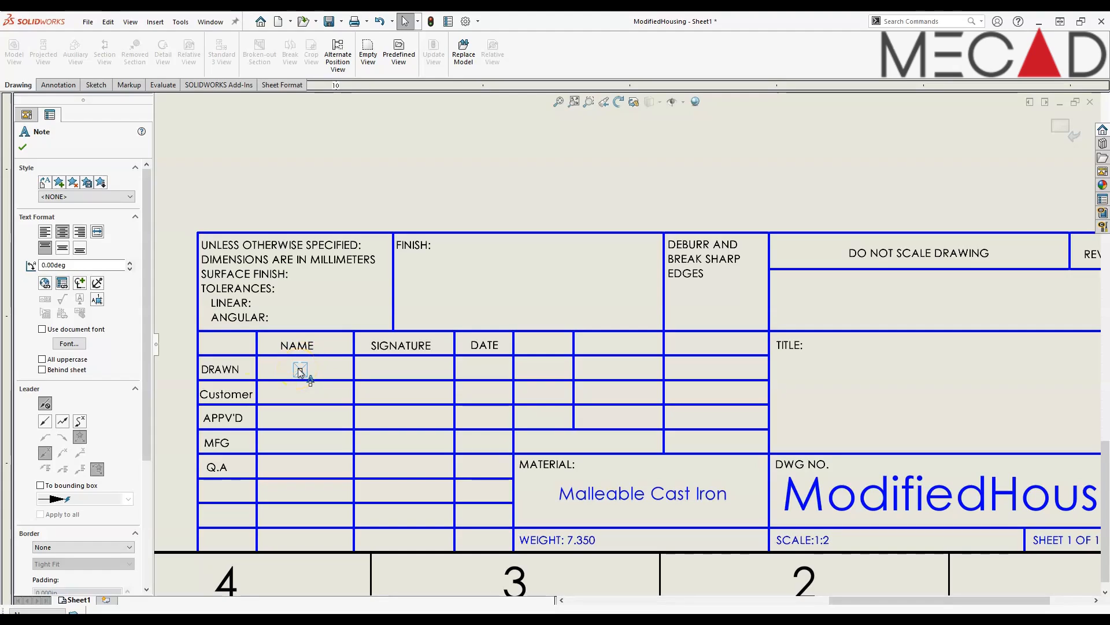
key("Escape")
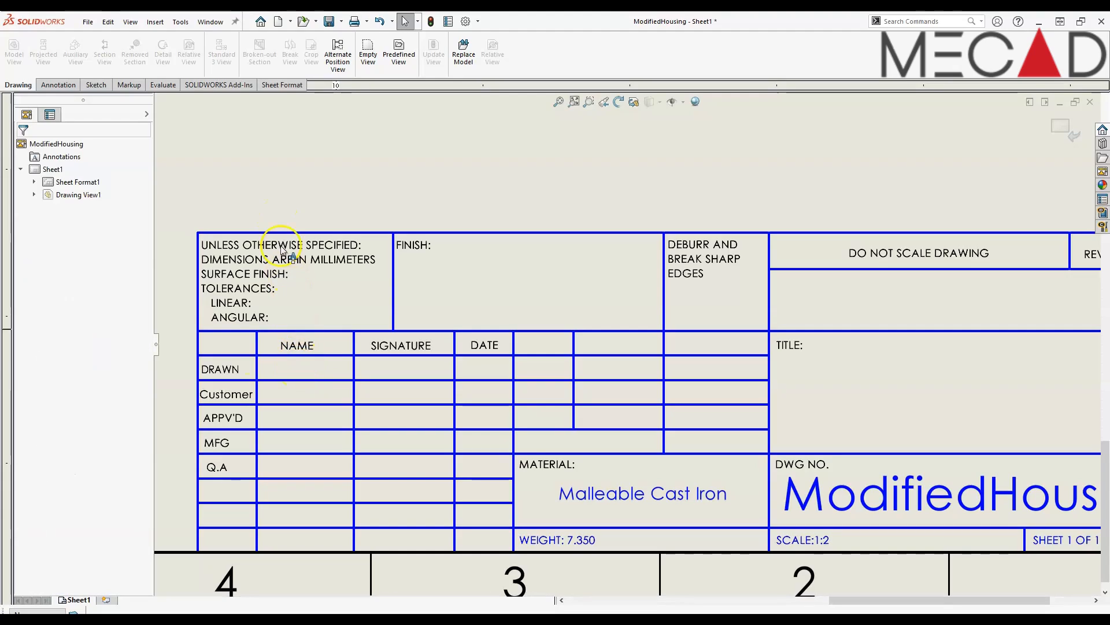
- Place a new note in the Name cell of the title block's DRAWN row
left_click(60, 86)
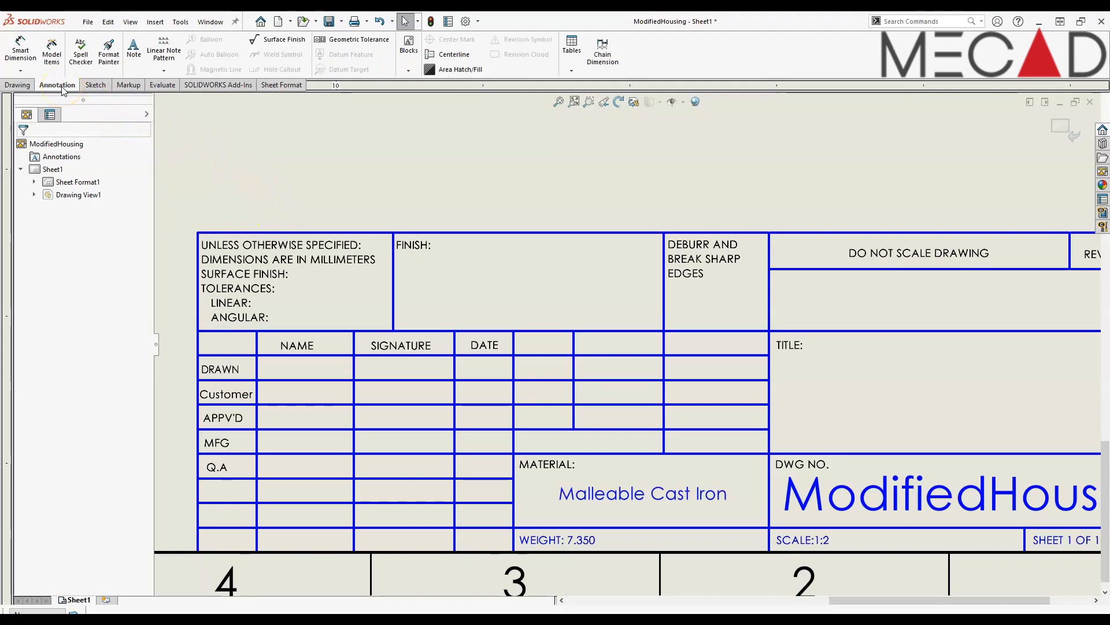
left_click(134, 55)
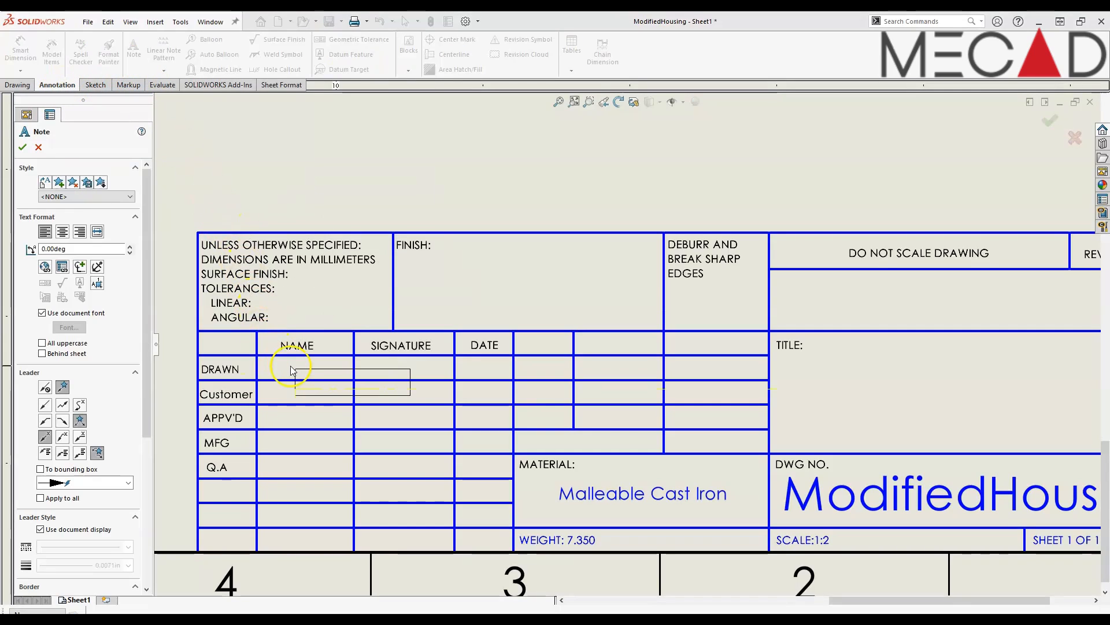
scroll(279, 362, "up", 3)
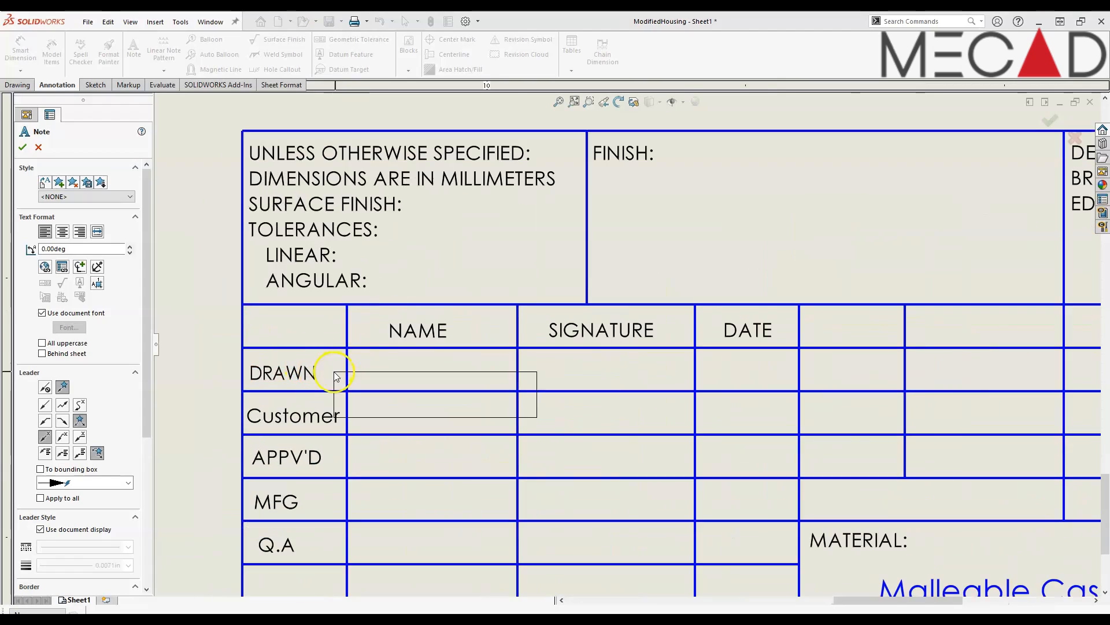
left_click(375, 356)
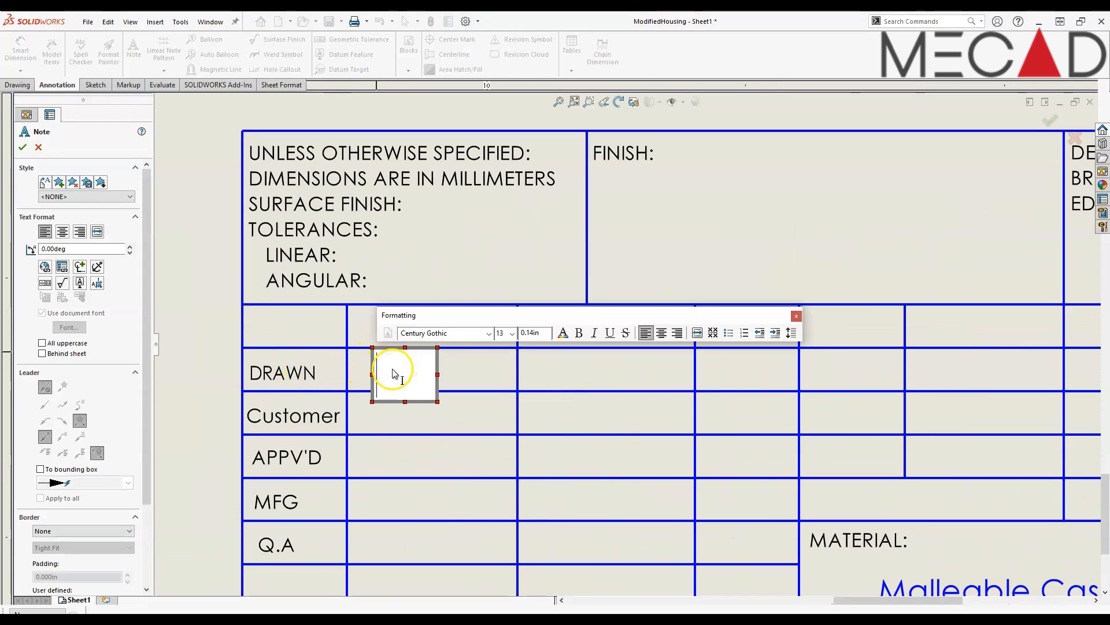
- Link the DRAWN row note to the Designer property of the model in the drawing view specified in Sheet Properties
left_click(62, 269)
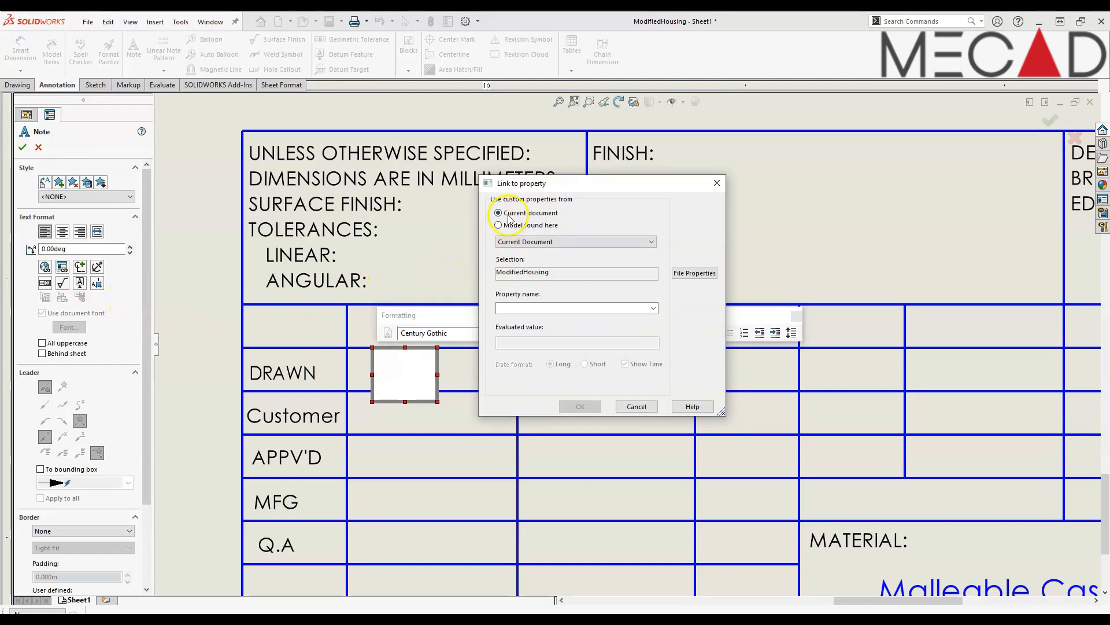
left_click_drag(531, 185, 610, 196)
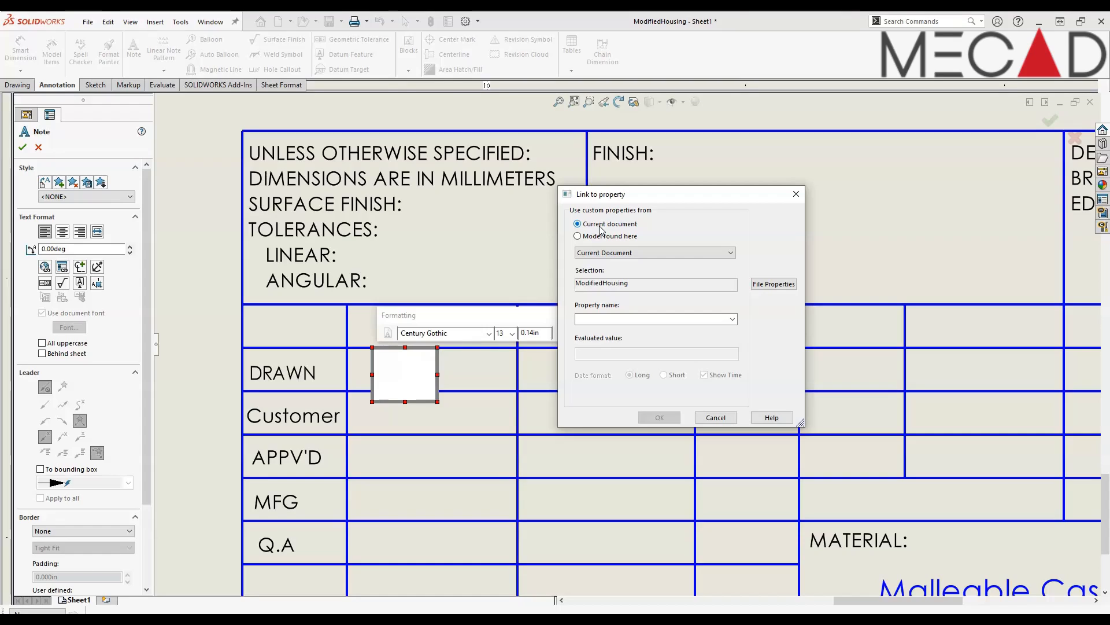
left_click(609, 237)
left_click(607, 242)
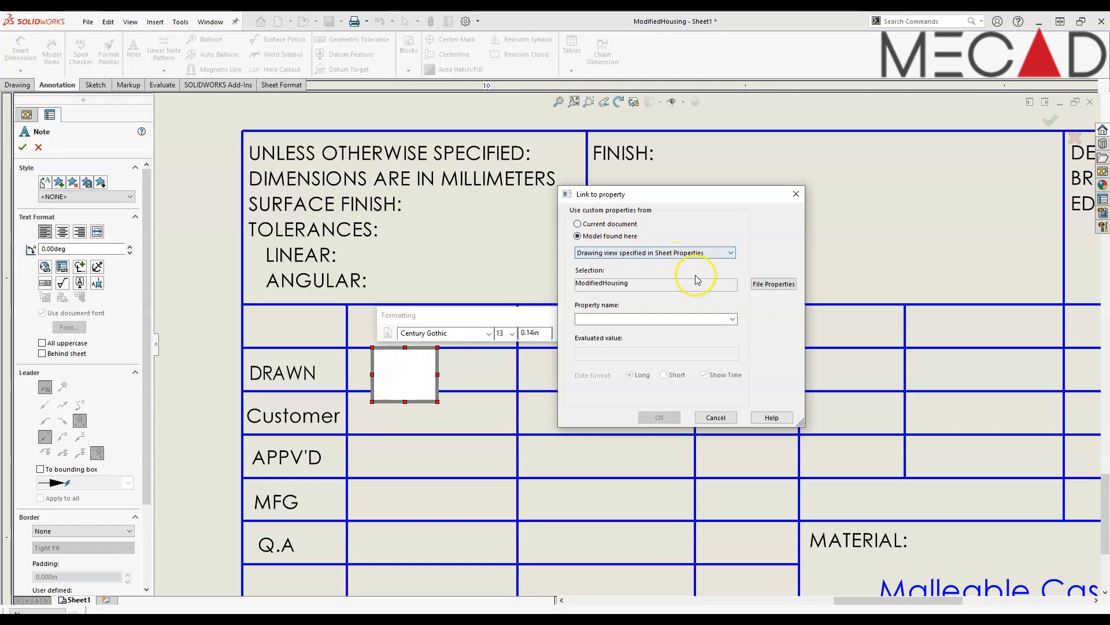
left_click(730, 319)
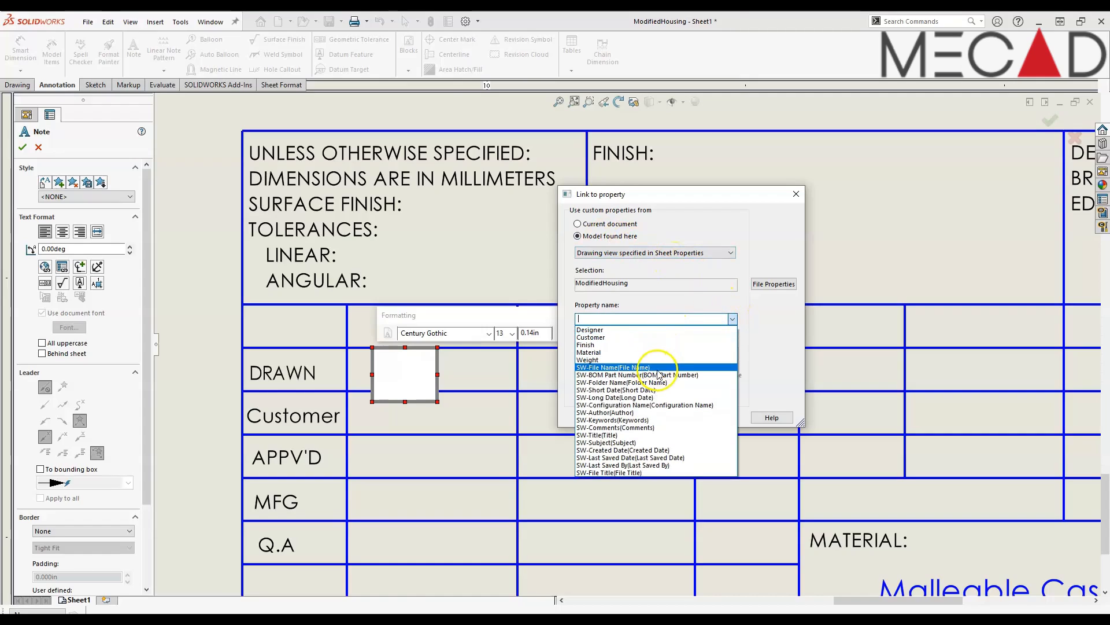
left_click(614, 331)
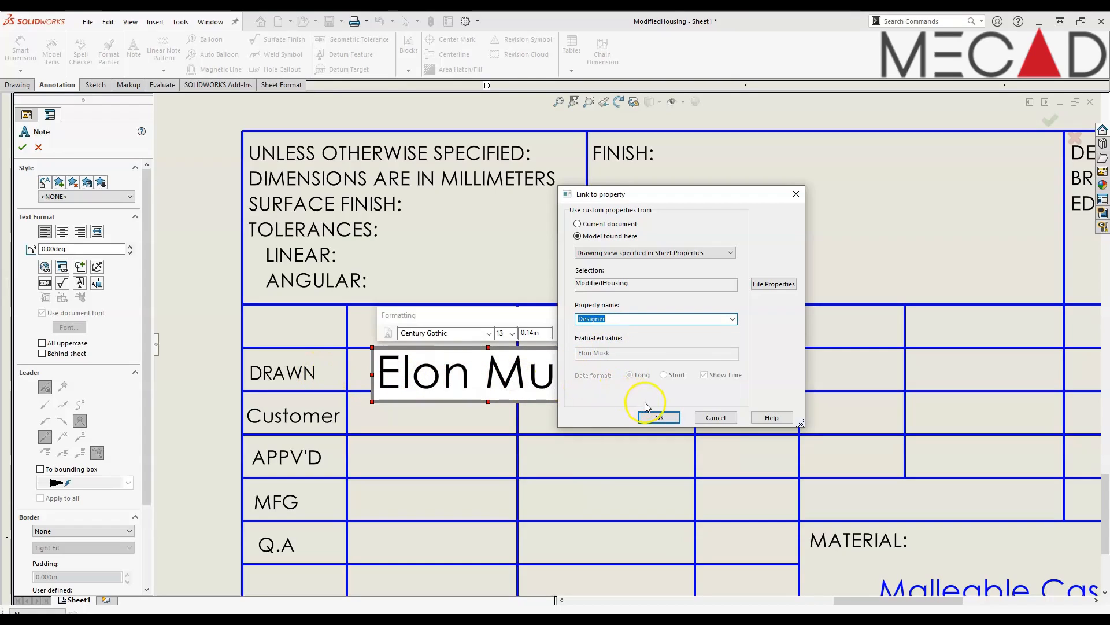
left_click(658, 417)
left_click(441, 425)
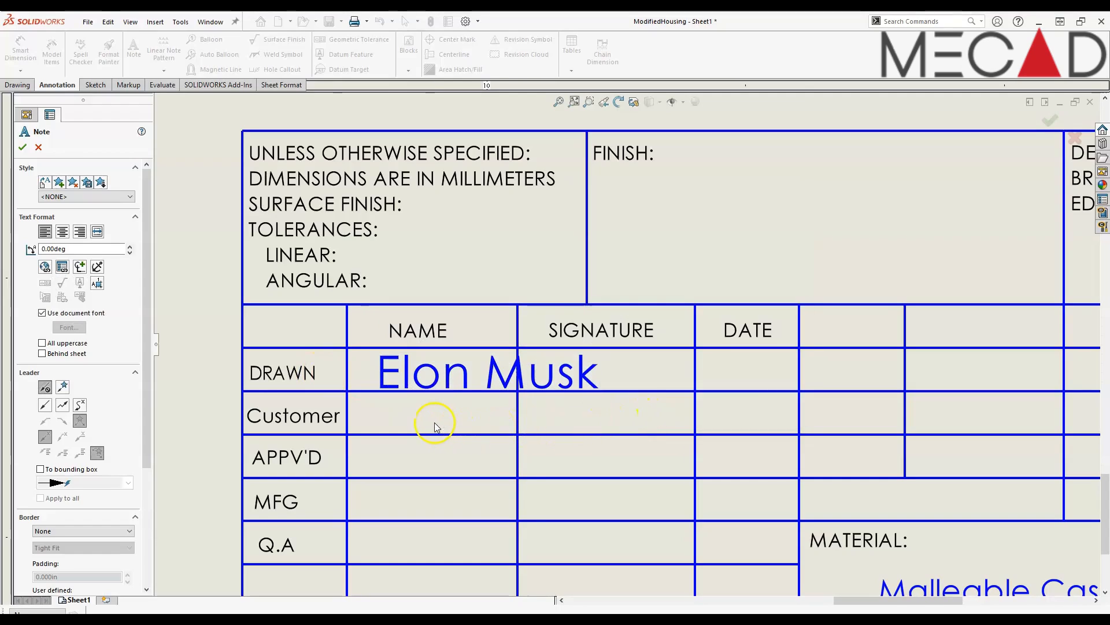
key("Escape")
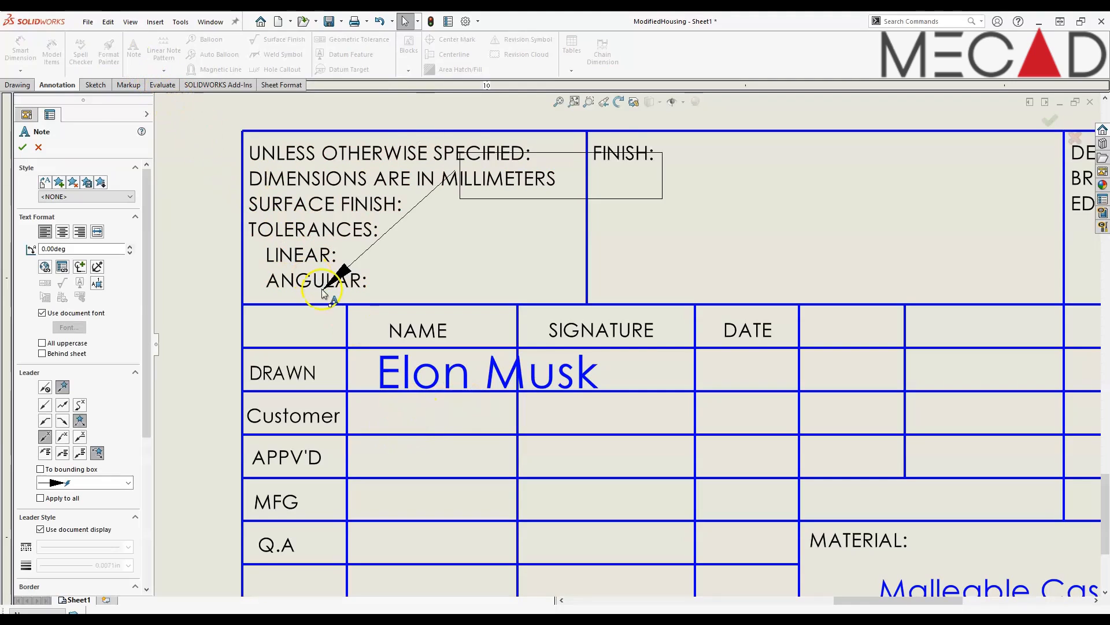
- Add a note in the Customer row's Name cell, linked to the Customer property of the model in the drawing view
left_click(373, 402)
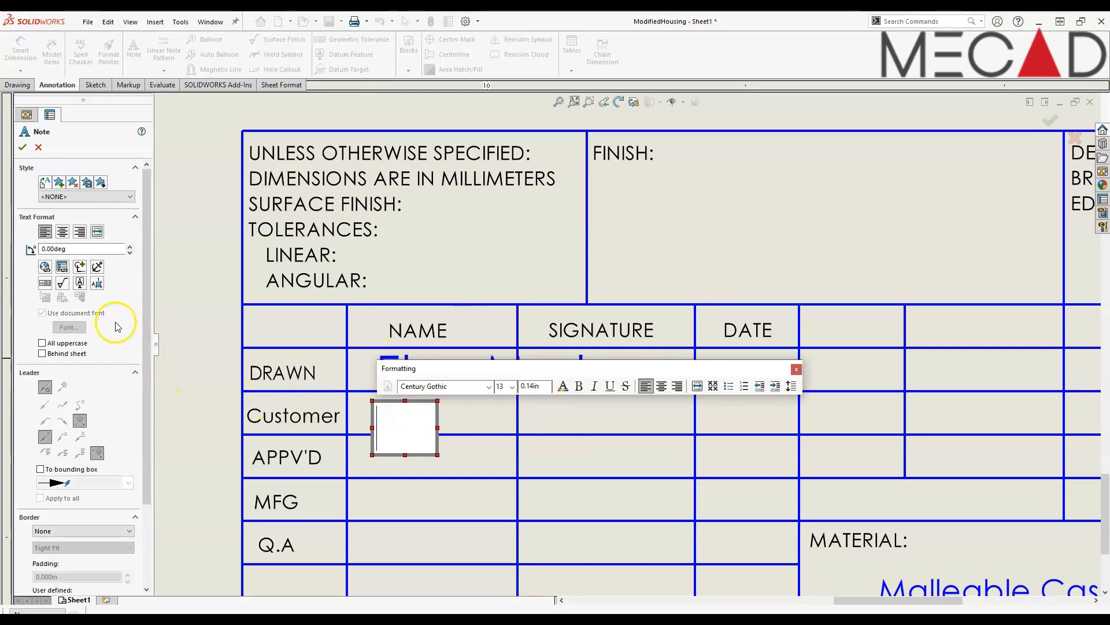
left_click(62, 267)
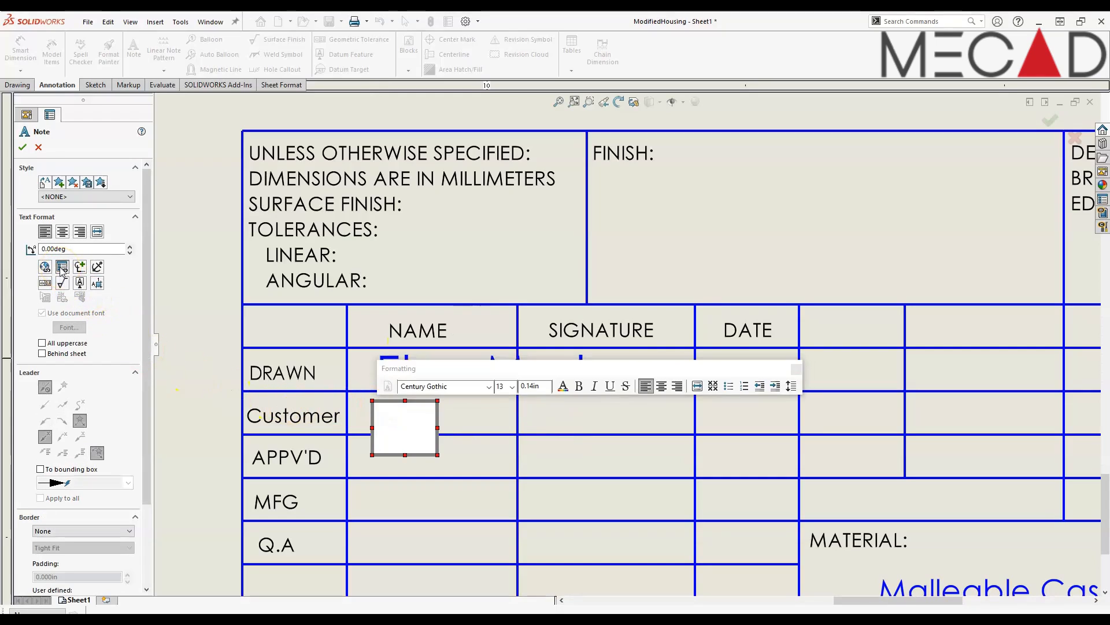
left_click(595, 236)
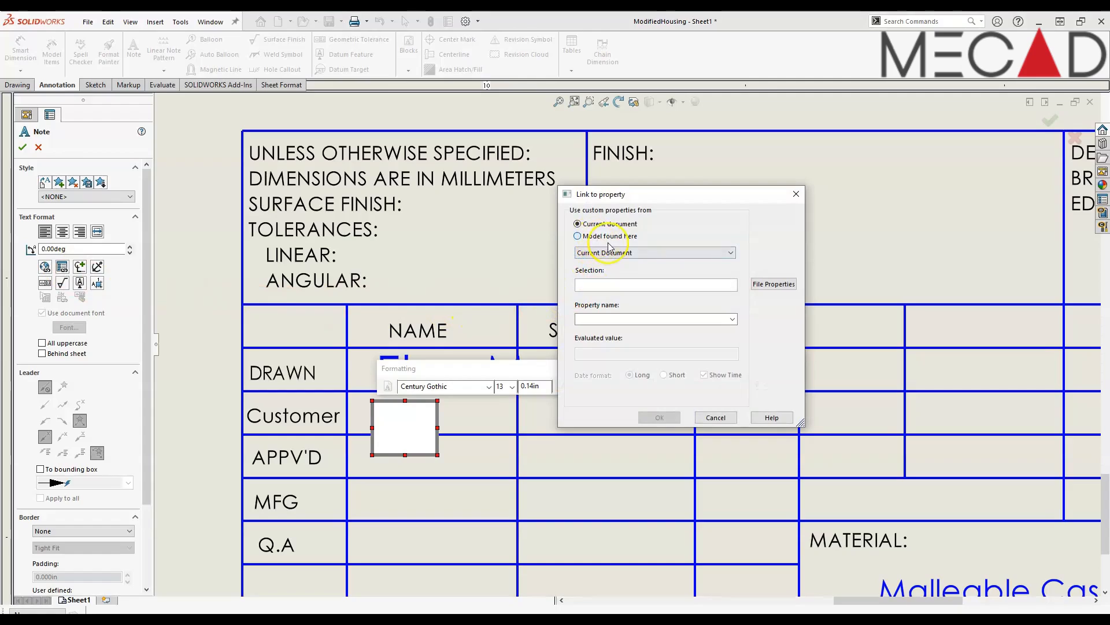
left_click(731, 319)
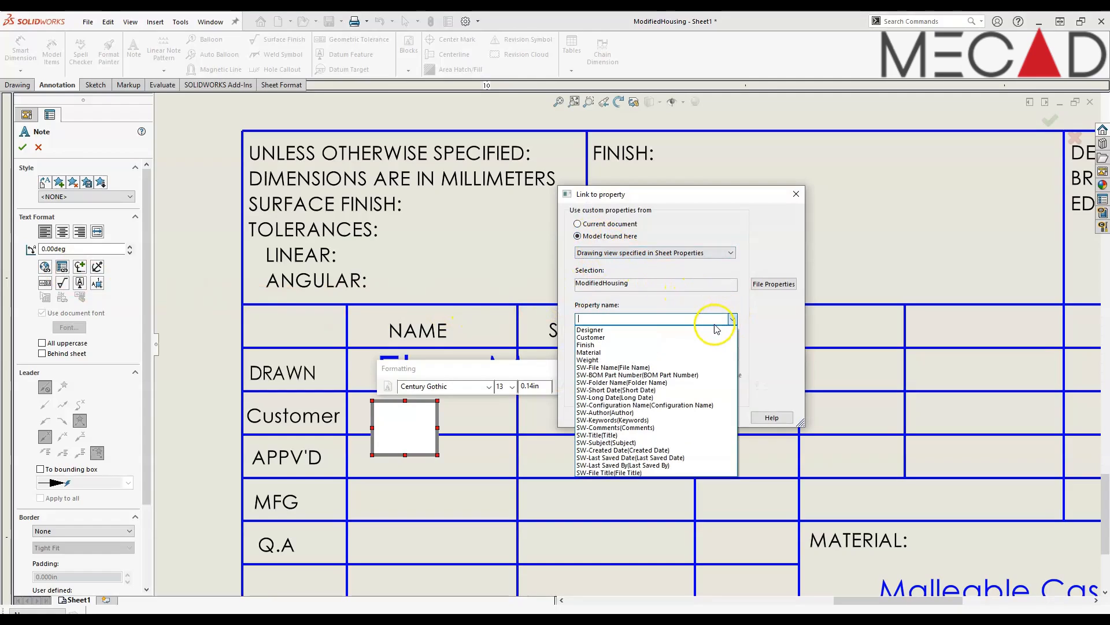
left_click(682, 339)
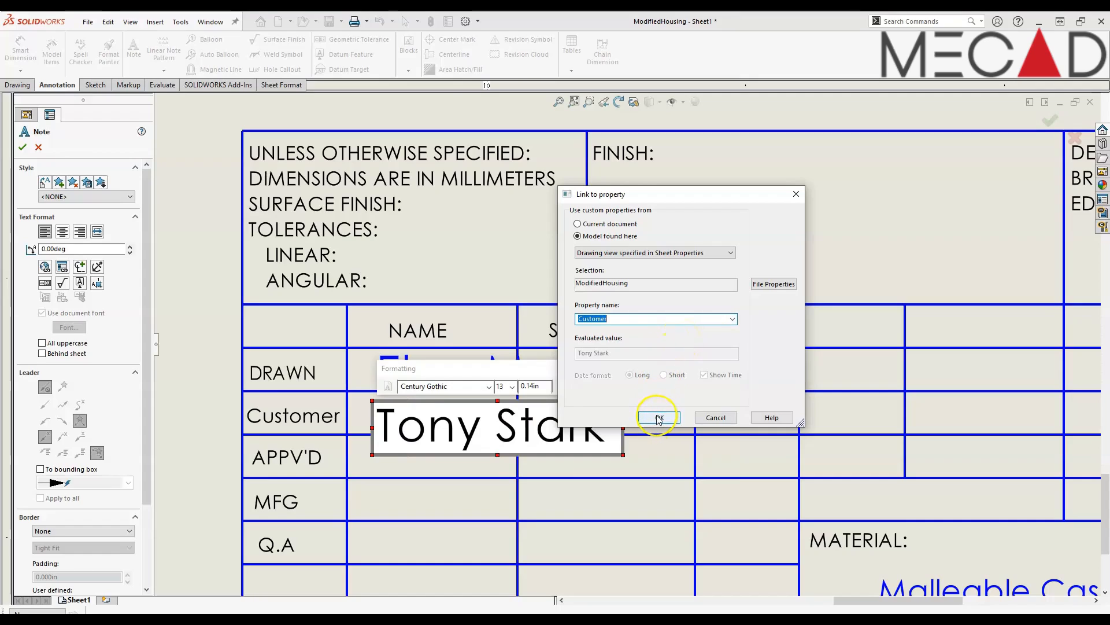
left_click(659, 418)
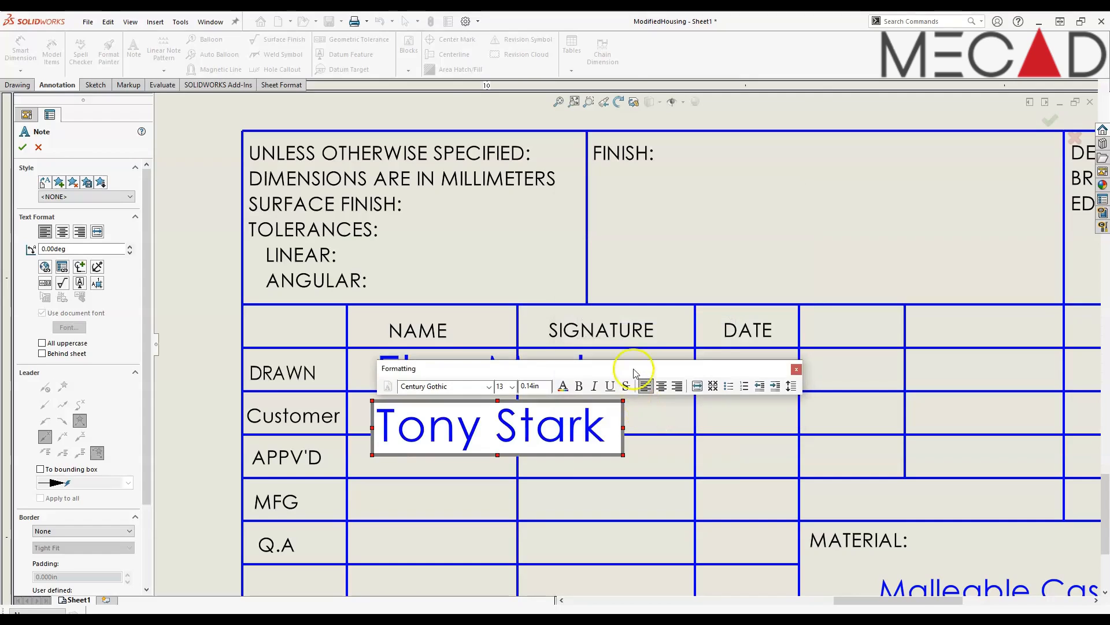
left_click(645, 326)
key("Escape")
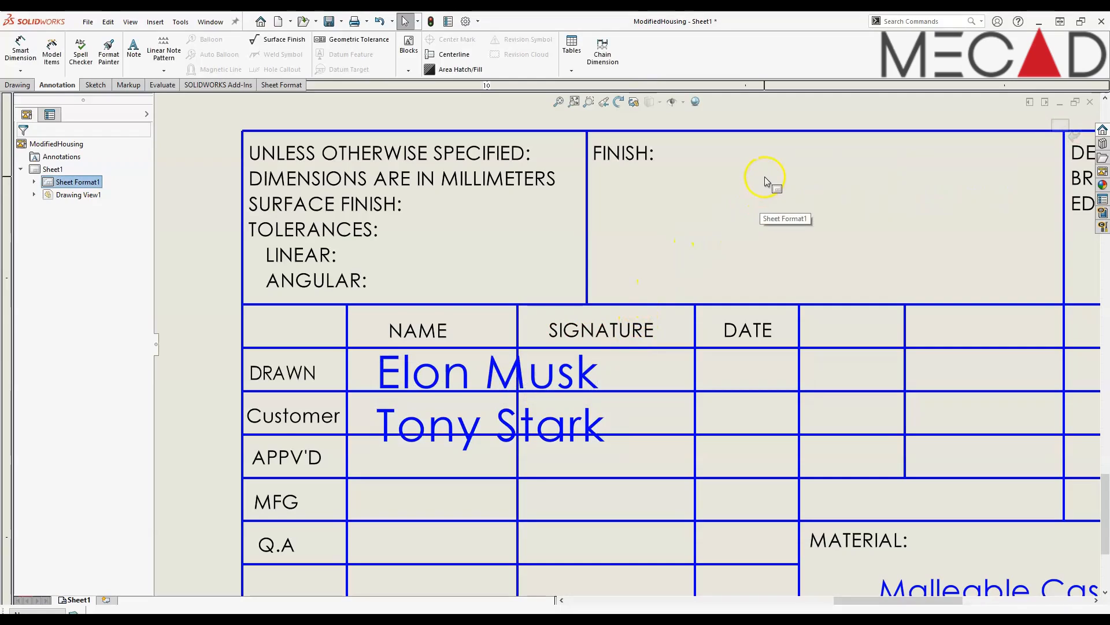
- Delete the empty note in the FINISH box and undo that deletion
left_click_drag(901, 164, 665, 274)
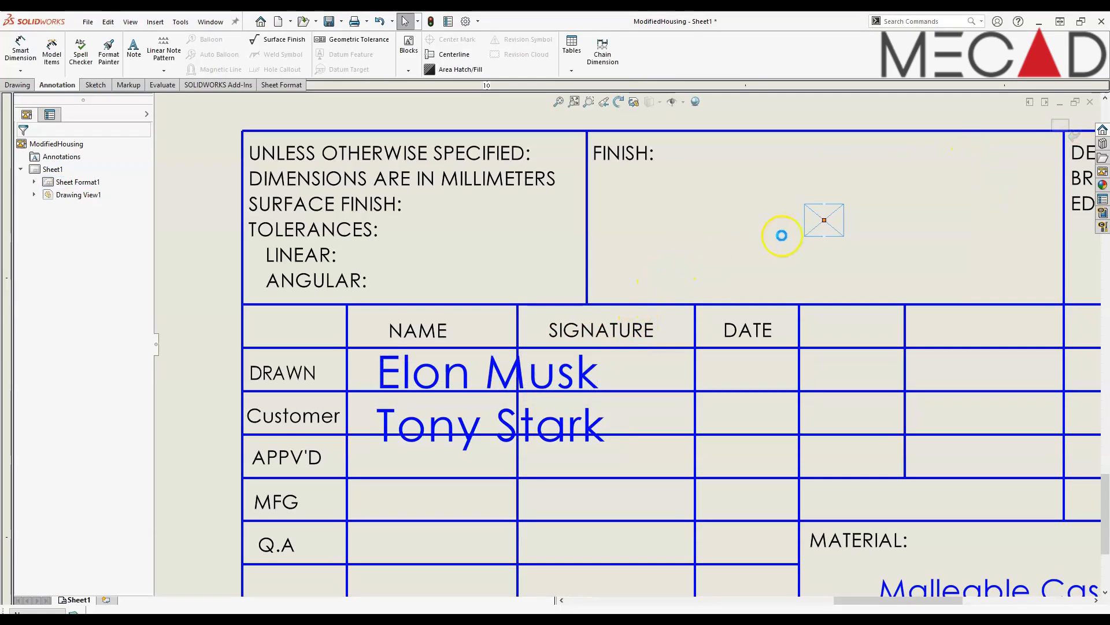
key("Delete")
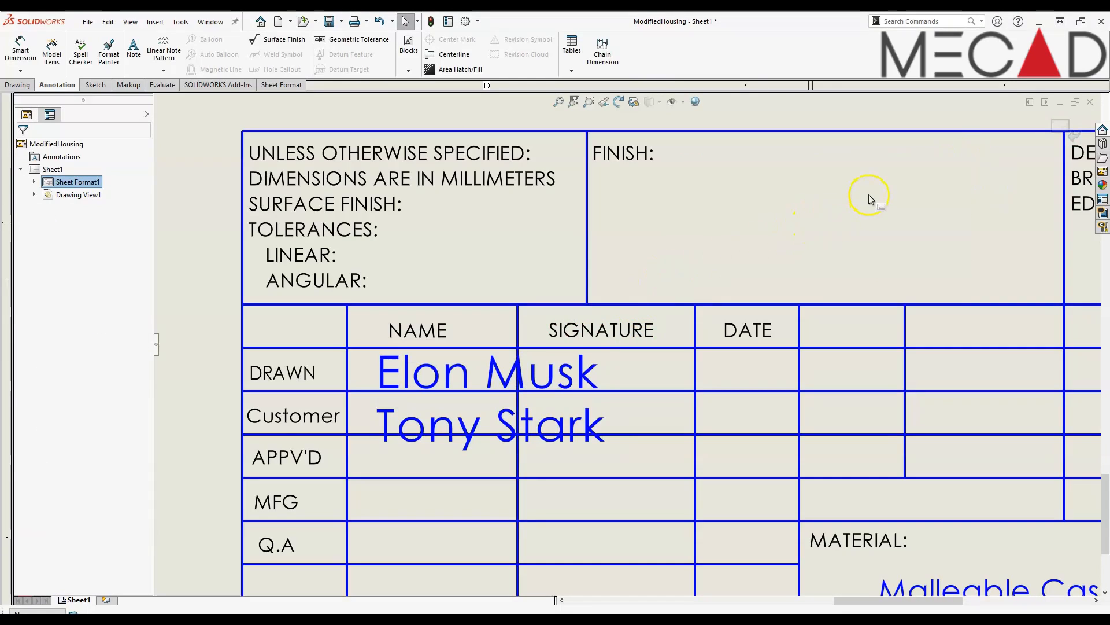
key("ctrl+z")
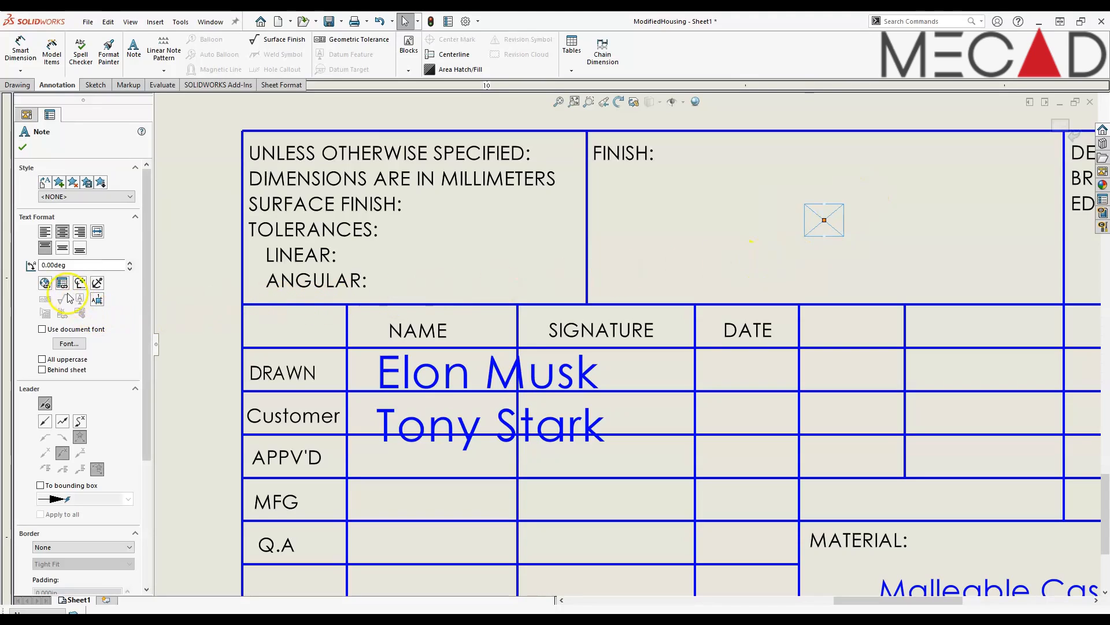
- Link the note in the FINISH box to the Finish property of the model in the drawing view specified in Sheet Properties
left_click(102, 296)
left_click(577, 236)
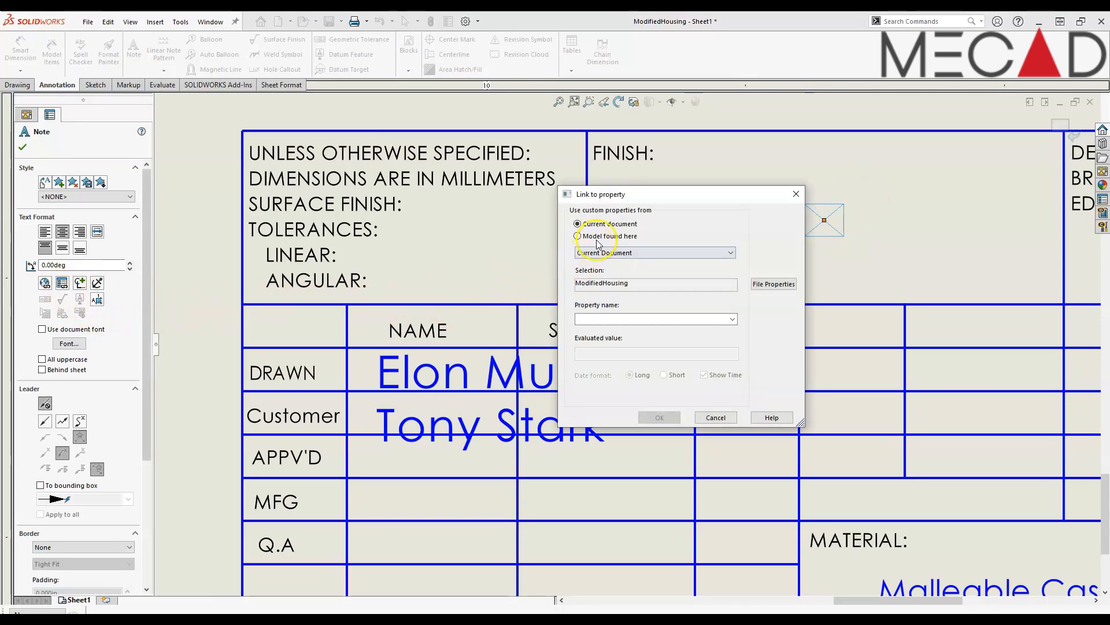
left_click(730, 319)
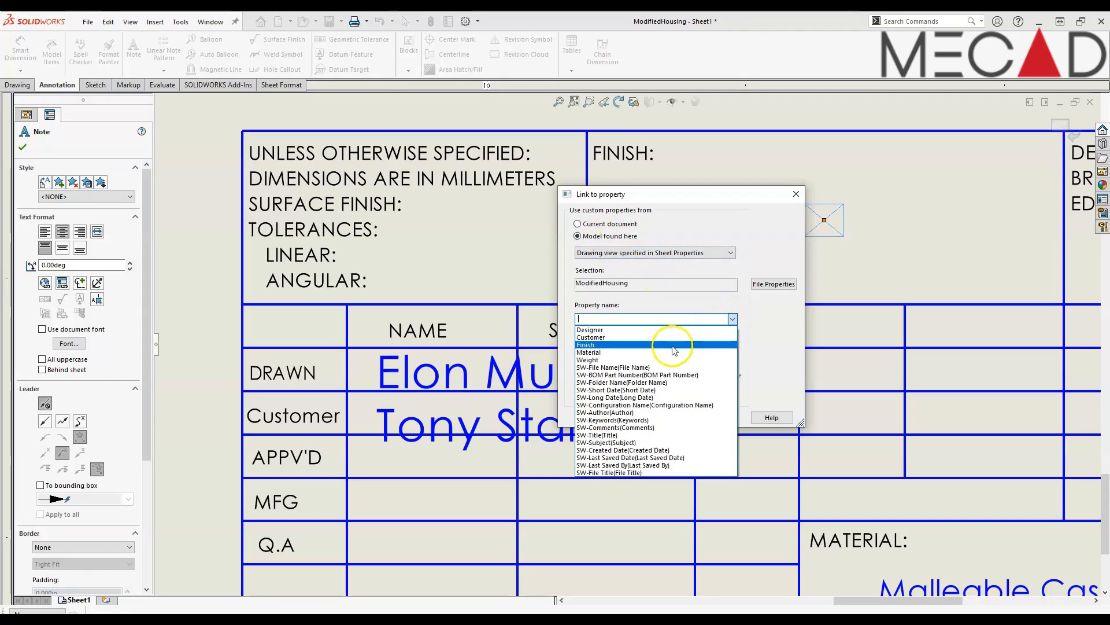
left_click(666, 339)
left_click(659, 417)
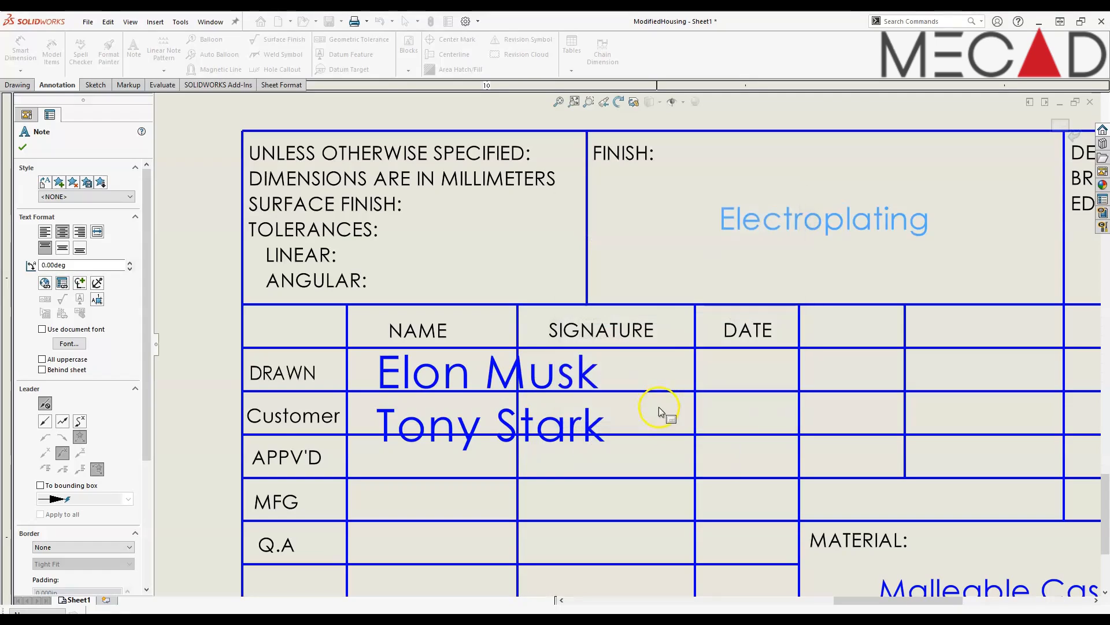
key("Escape")
- Set the DRAWN and Customer name notes to font size 9 and position them within their Name cells
left_click_drag(498, 371, 488, 366)
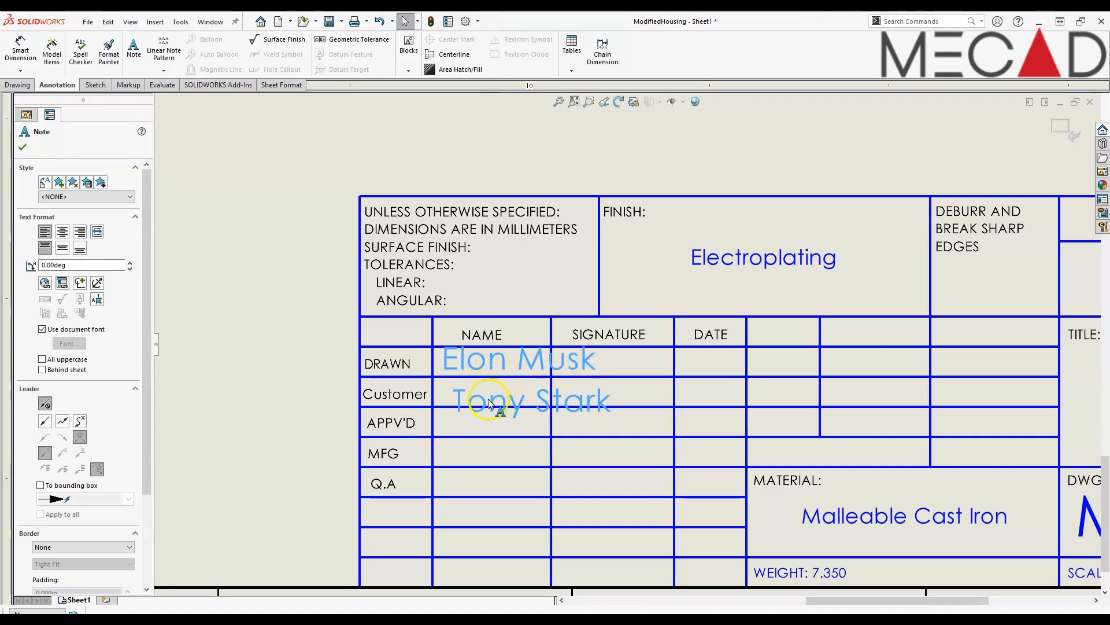
double_click(492, 403)
left_click(589, 369)
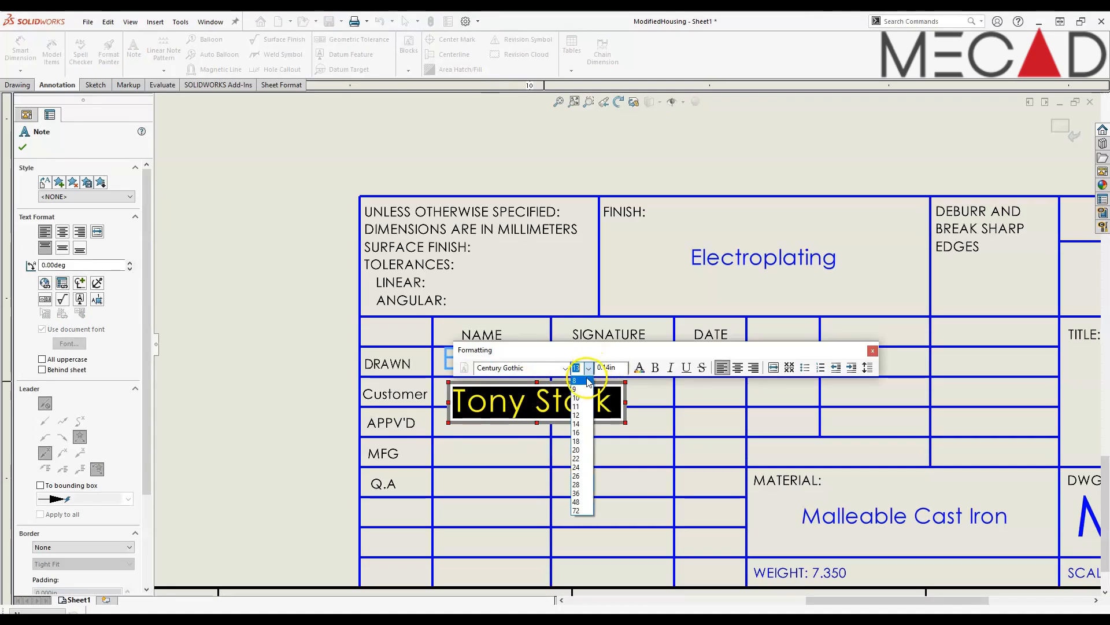
left_click(583, 389)
key("Escape")
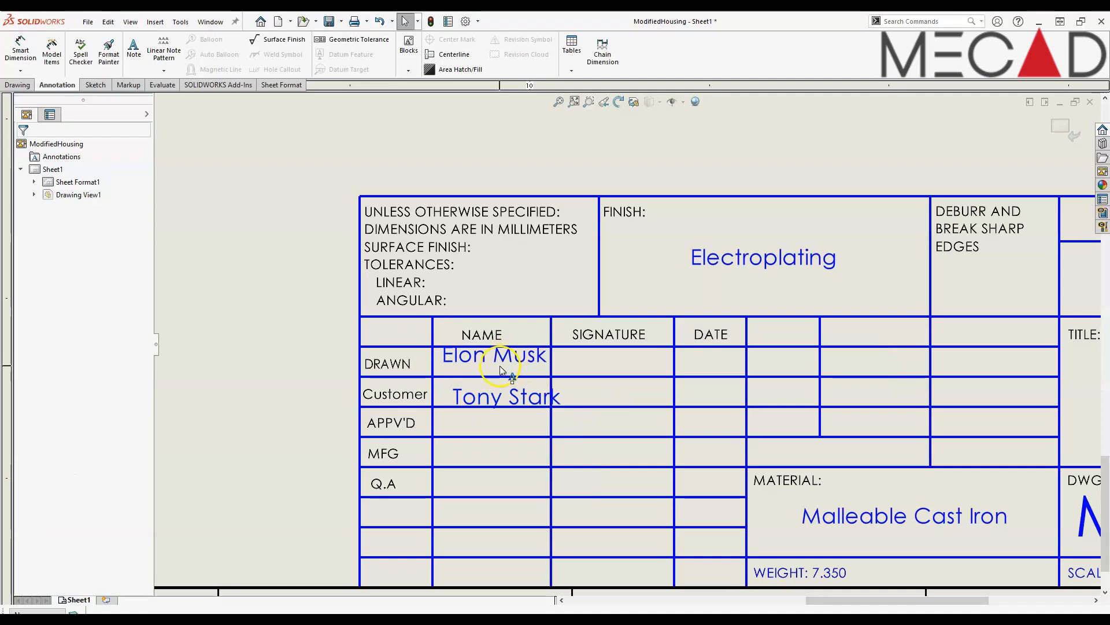
left_click_drag(516, 370, 480, 392)
- Exit sheet format editing and check the completed title block and the whole drawing sheet
key("f")
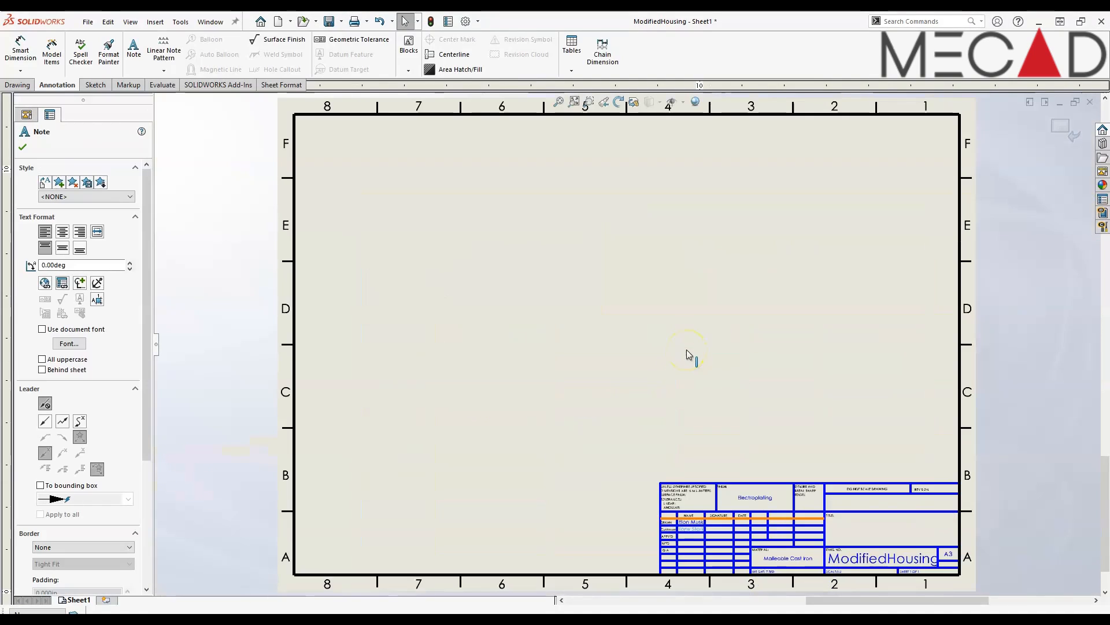
scroll(813, 538, "down", 2)
scroll(813, 538, "down", 2)
left_click(818, 350)
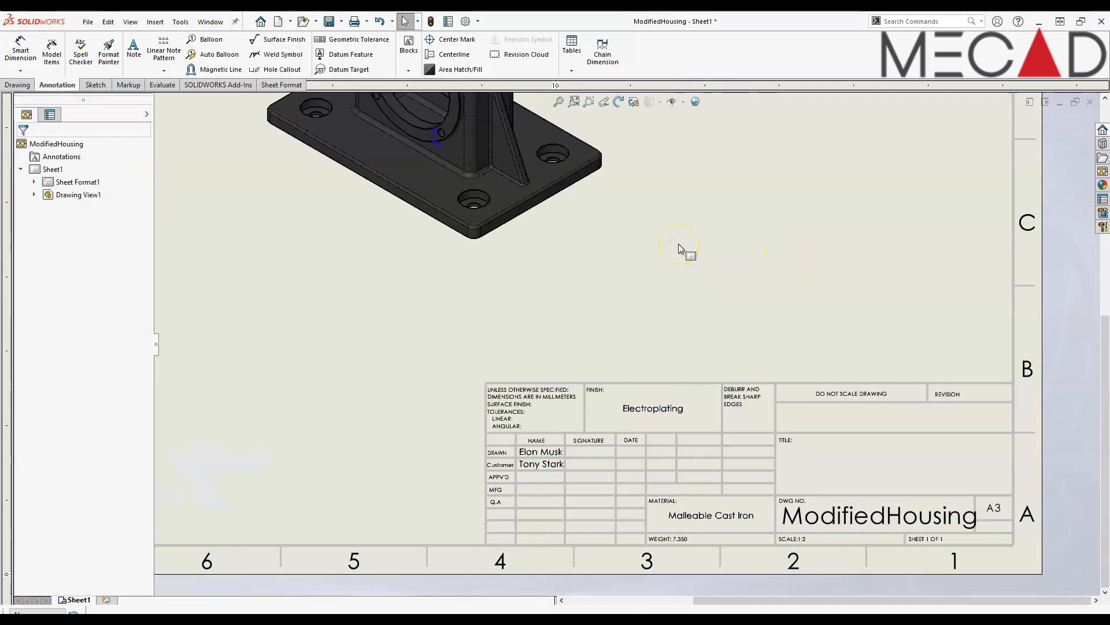
key("f")
left_click(487, 456)
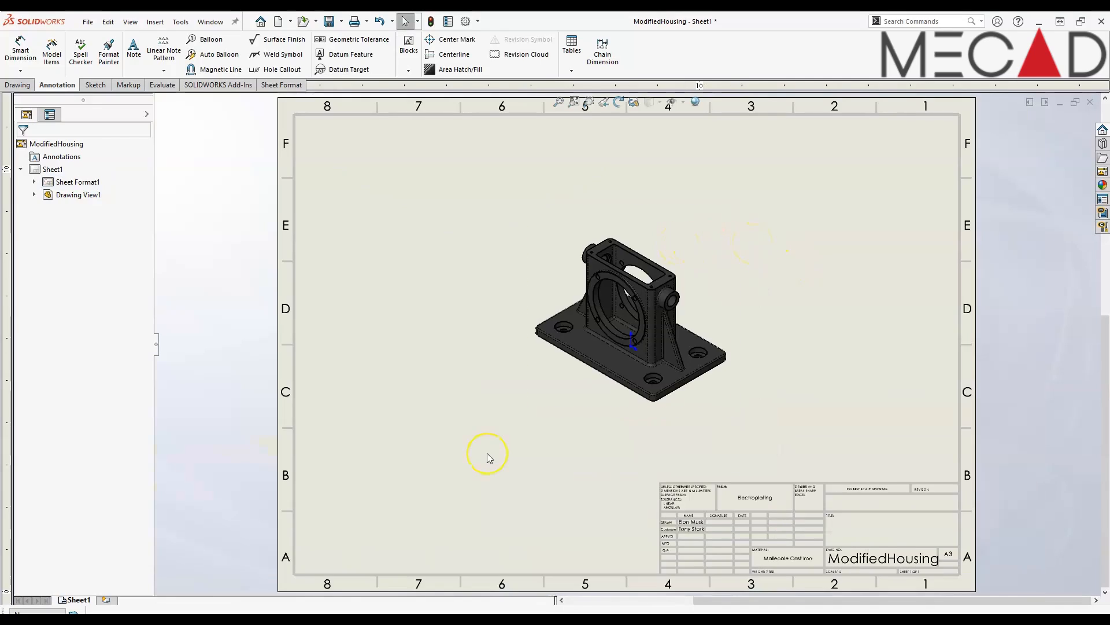